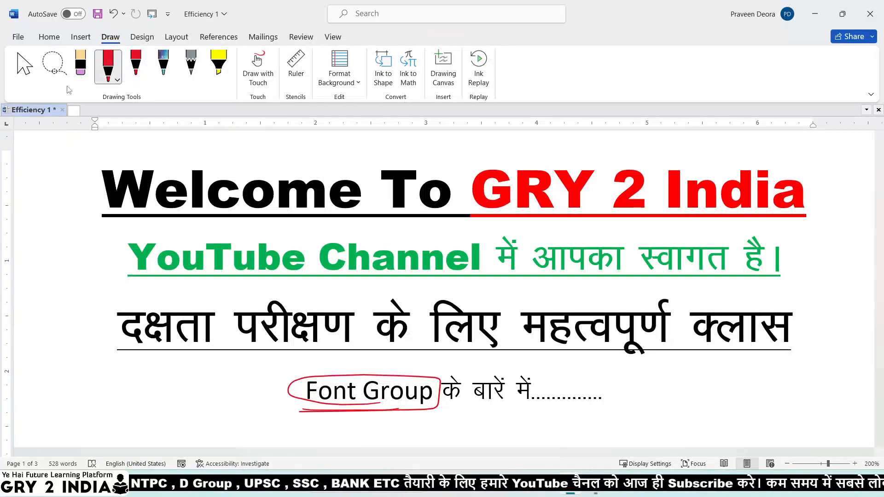
Switch from the Draw pen back to the Home tab's font commands and scroll down the page.
click(58, 42)
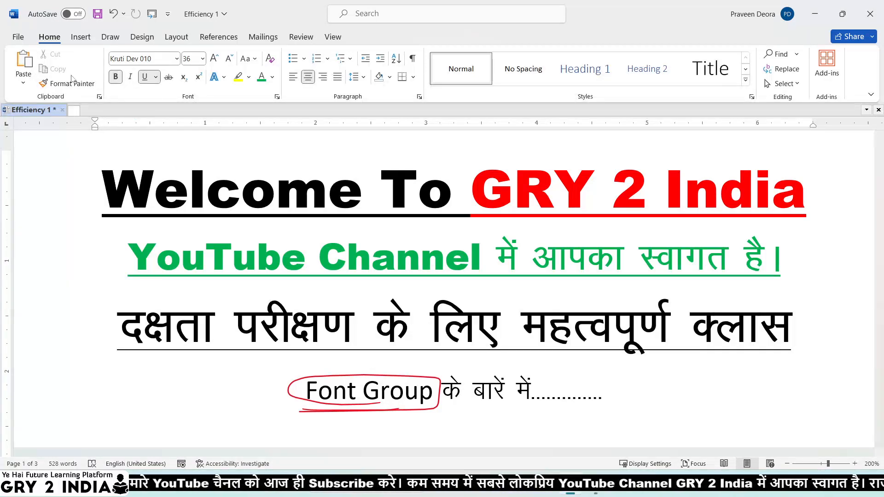
scroll(499, 308, down, 3)
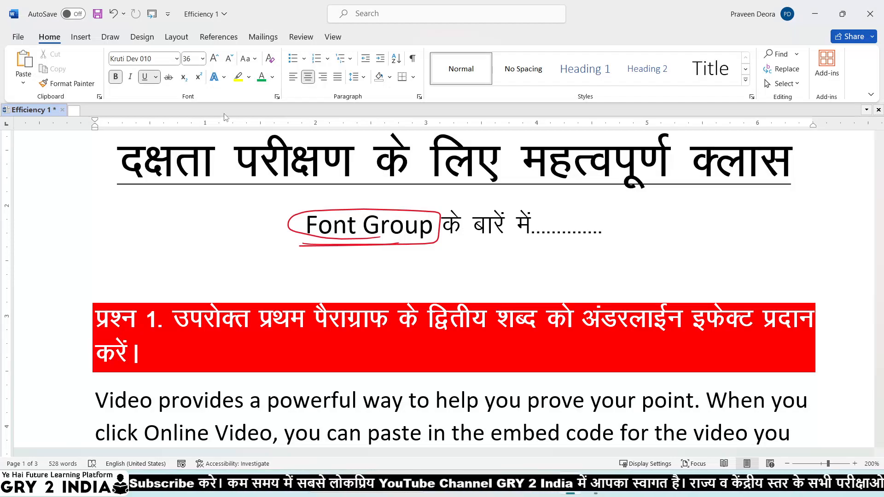
After two stray red ink marks, change the Draw pen to a thicker dark-blue stroke.
drag(177, 260, 220, 252)
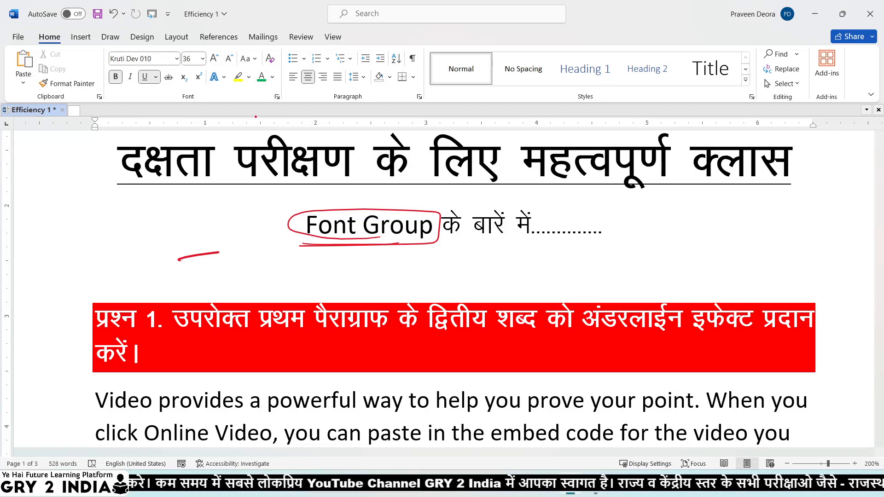
mouse_move(357, 297)
mouse_down()
mouse_move(337, 289)
mouse_move(248, 303)
mouse_move(384, 303)
mouse_up()
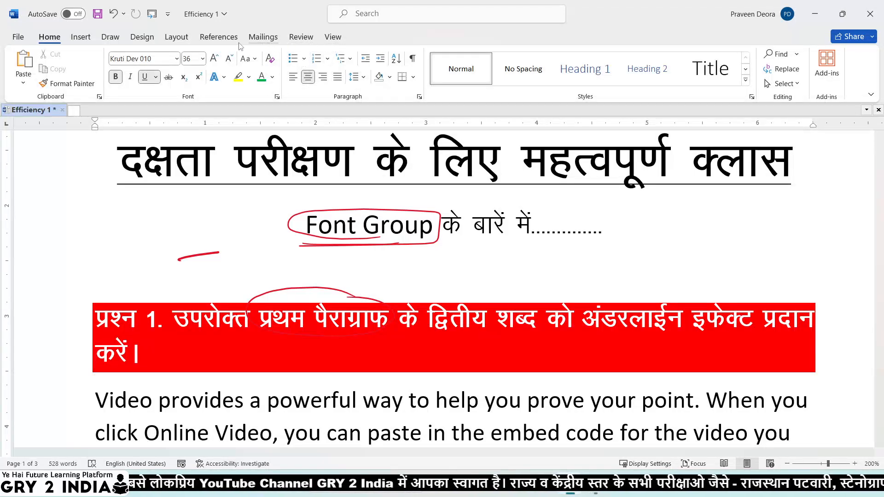
click(111, 37)
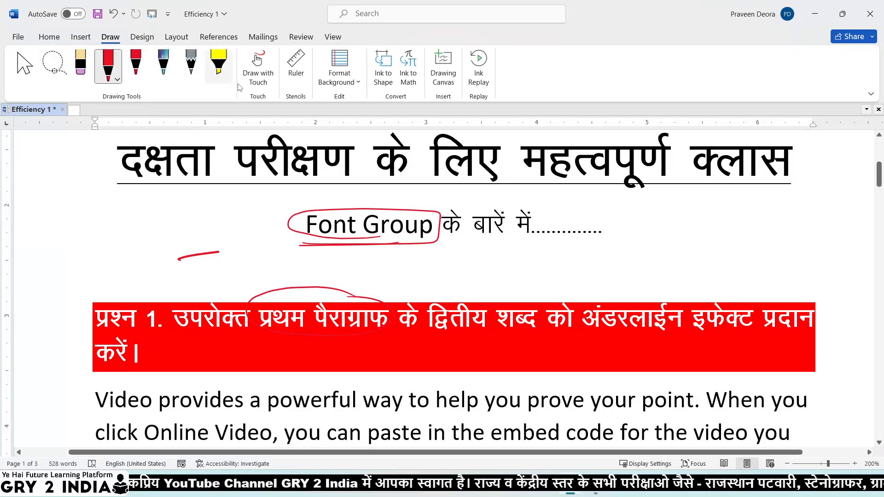
click(118, 79)
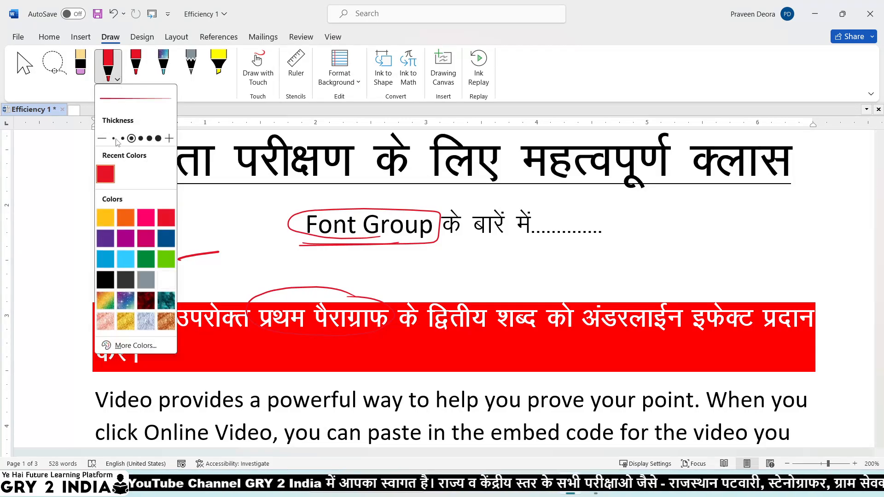
click(166, 258)
click(166, 238)
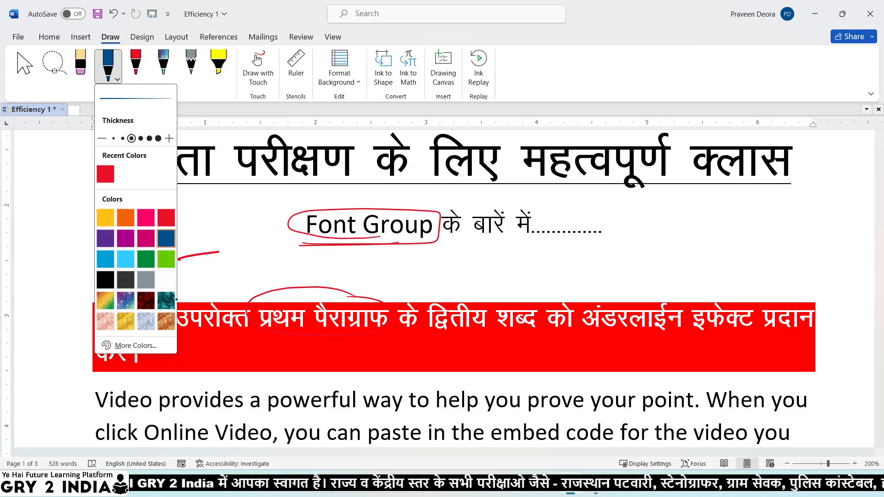
click(140, 139)
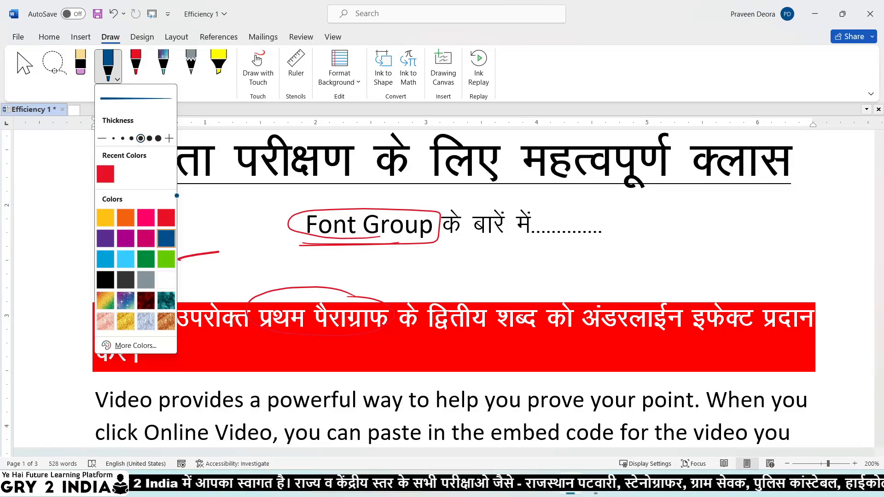
click(202, 226)
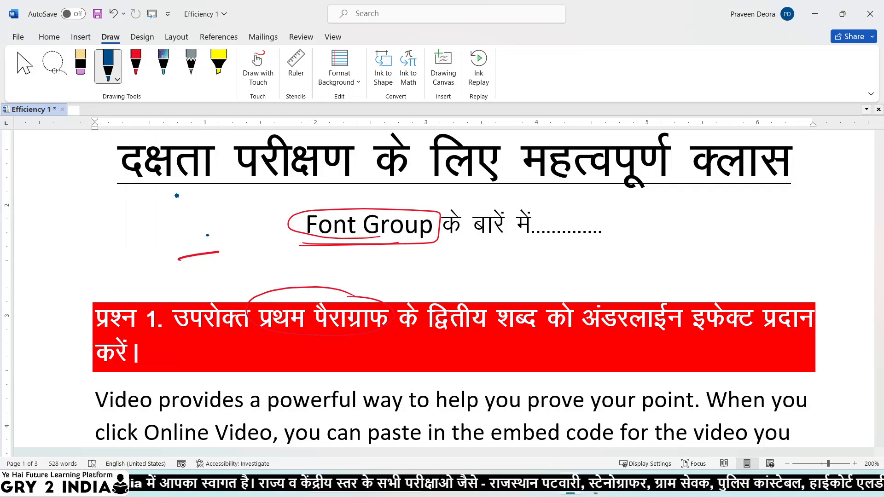
Circle प्रथम पैराग्राफ and द्वितीय शब्द in question 1 with blue ink.
mouse_move(329, 335)
mouse_down()
mouse_move(385, 334)
mouse_move(361, 295)
mouse_move(278, 297)
mouse_move(263, 307)
mouse_up()
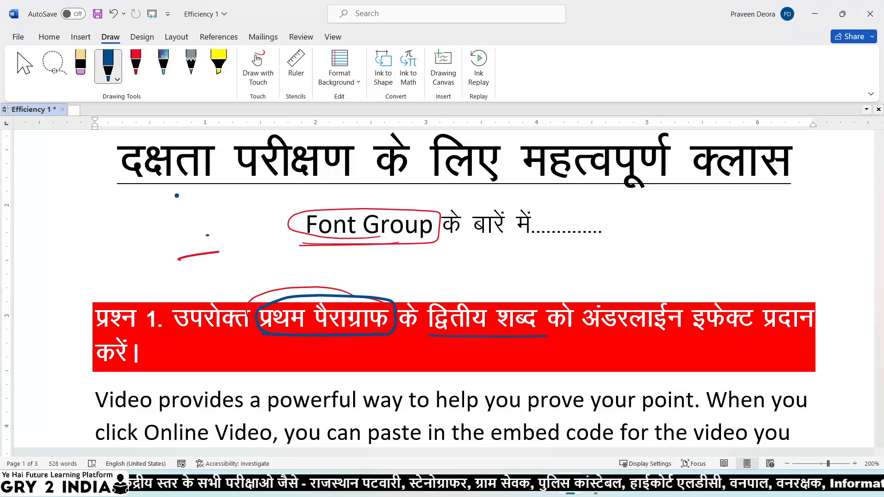
mouse_move(522, 296)
mouse_down()
mouse_move(429, 304)
mouse_move(474, 329)
mouse_move(518, 302)
mouse_up()
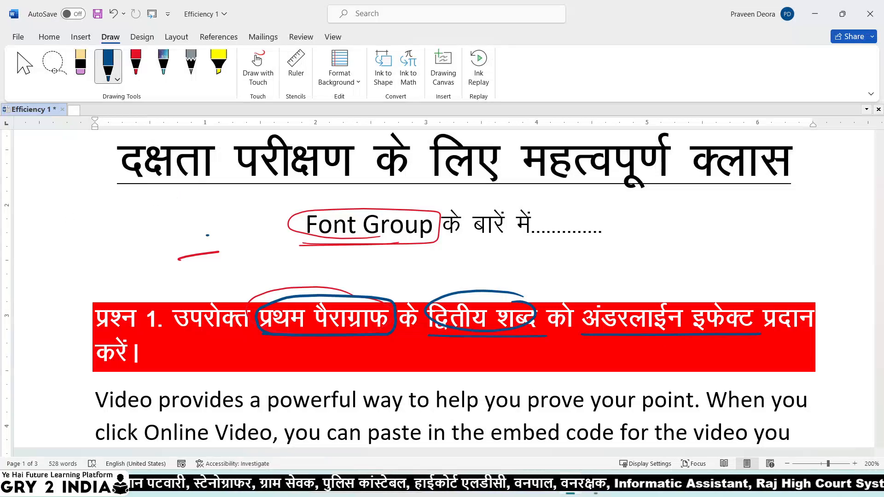
scroll(322, 397, down, 3)
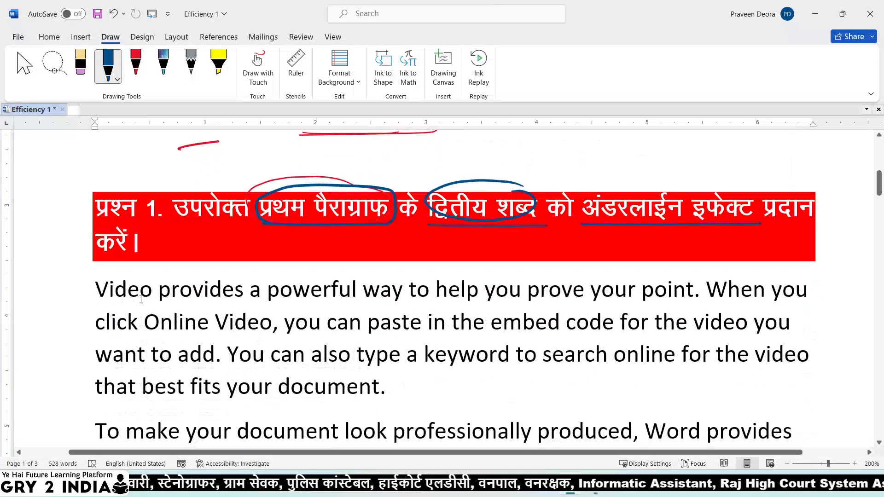
Draw an ink underline beneath the word 'Video' in the first paragraph.
drag(99, 291, 391, 390)
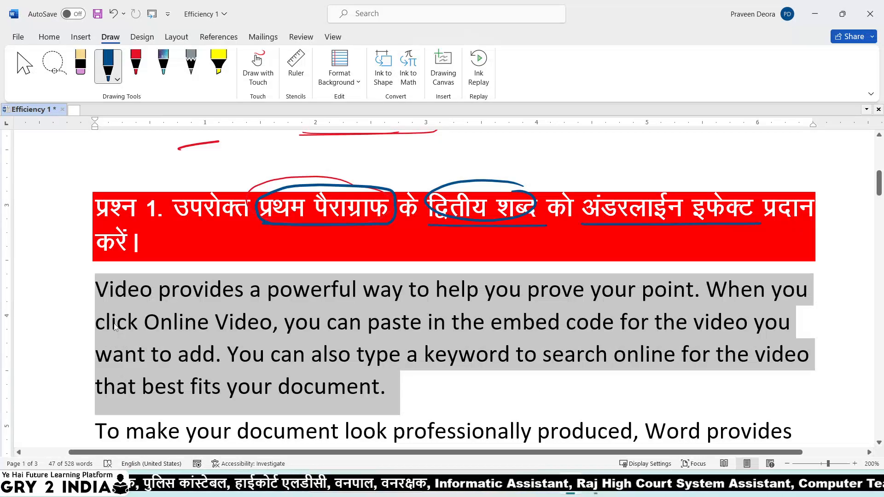
click(114, 324)
drag(98, 303, 246, 303)
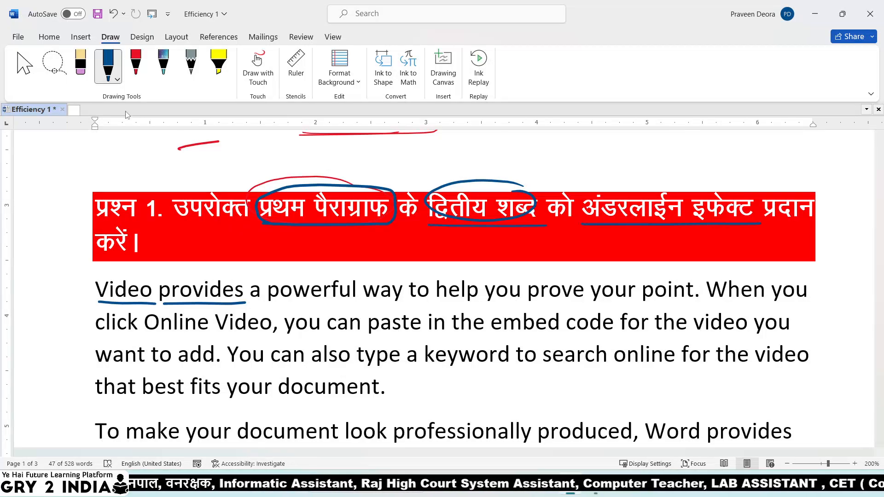
Apply the Home-tab Underline format to the word 'provides'.
click(159, 289)
drag(159, 289, 243, 293)
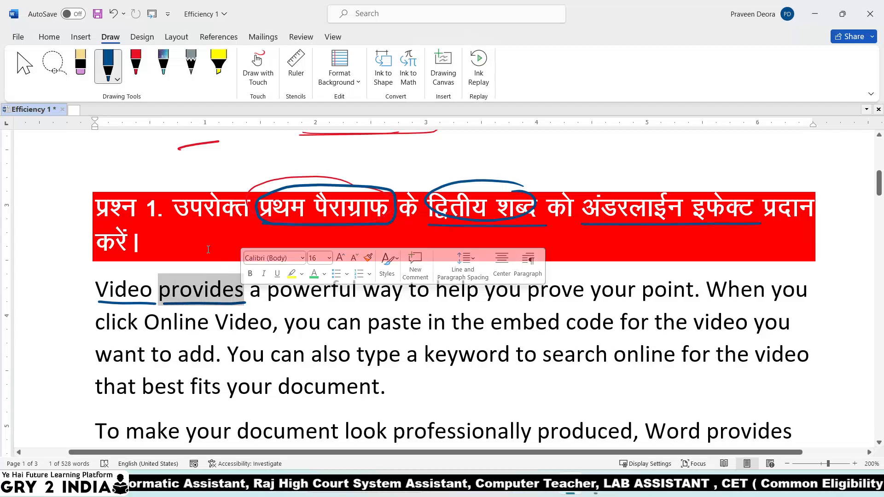
click(55, 41)
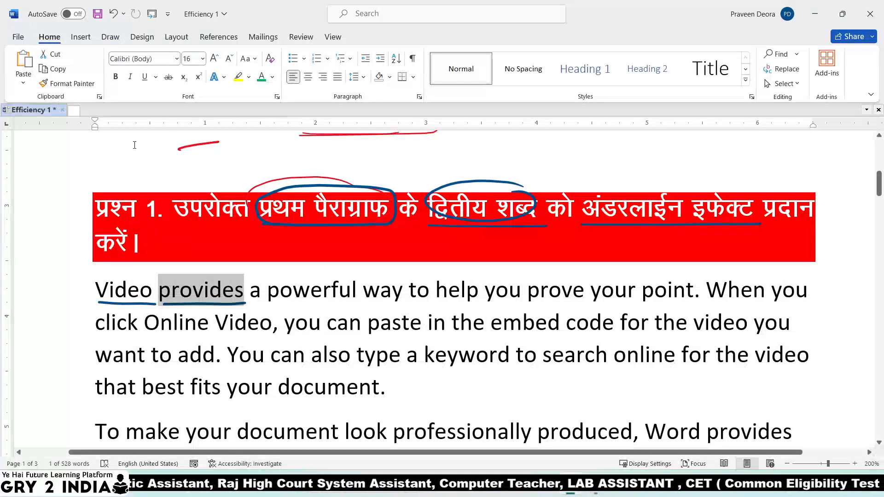
click(144, 78)
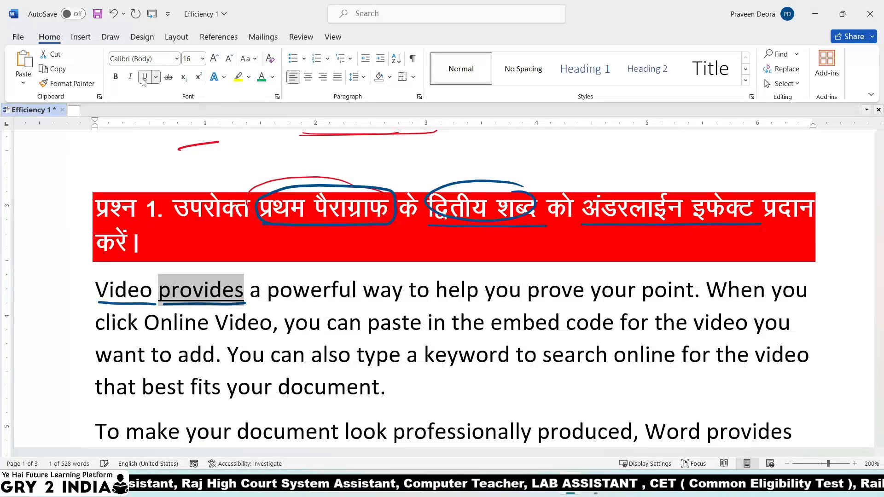
click(258, 319)
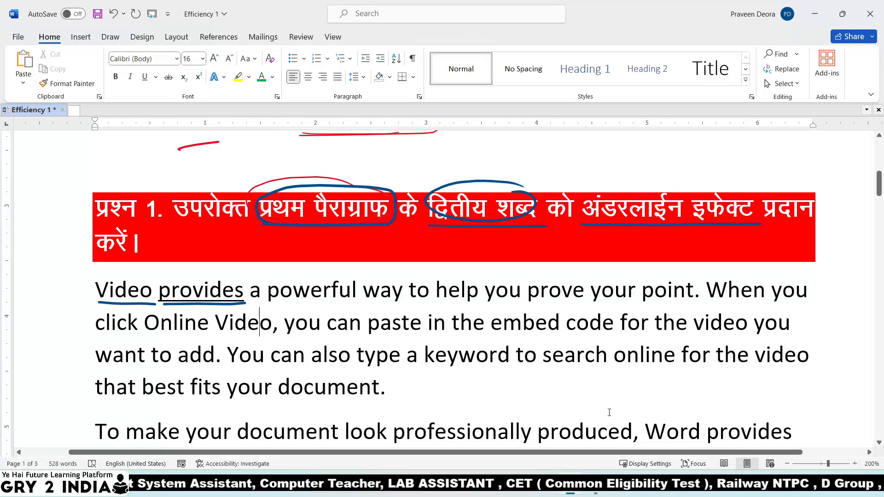
click(110, 37)
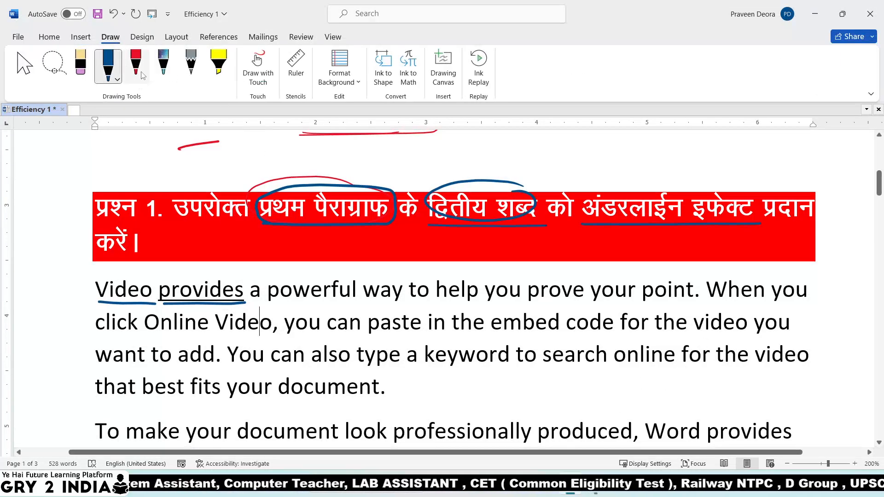
Draw a blue ink connecting line up from अंडरलाईन in question 1.
click(113, 80)
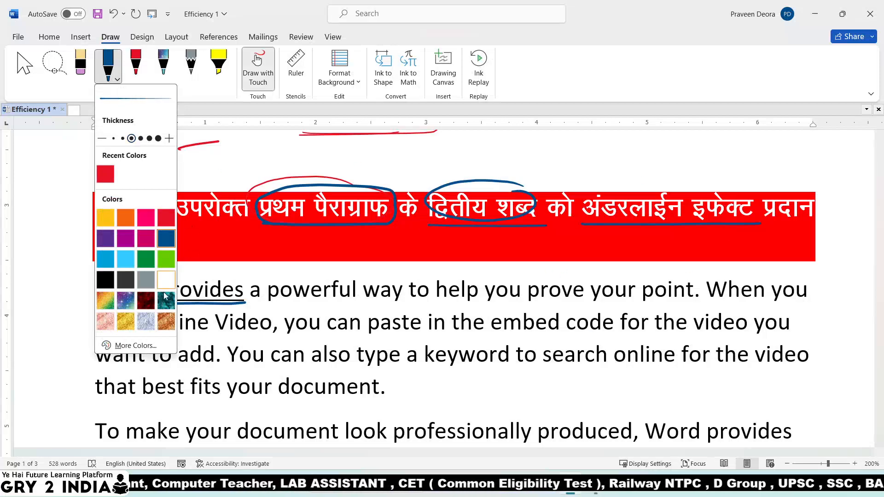
click(572, 274)
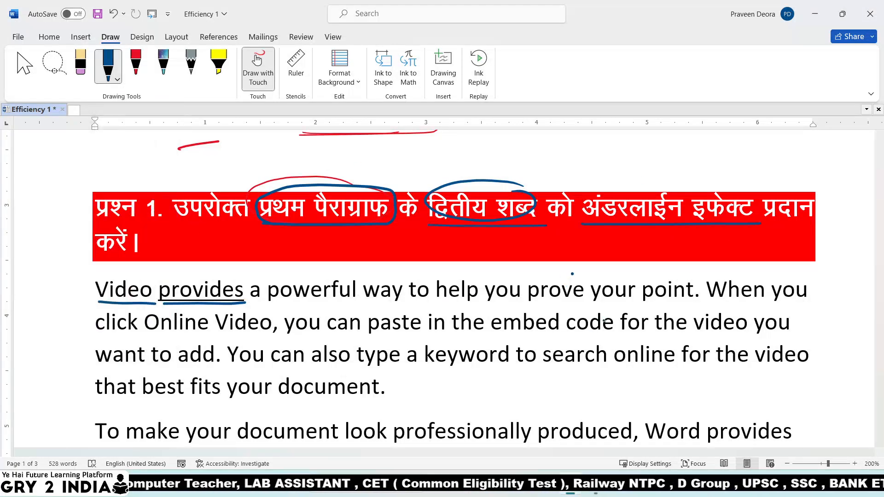
mouse_move(591, 198)
mouse_down()
mouse_move(638, 177)
mouse_move(613, 170)
mouse_move(649, 165)
mouse_up()
Handwrite 'Single/Double/Dot/Dash' in ink above the question.
click(625, 159)
drag(652, 155, 653, 166)
mouse_move(657, 162)
mouse_down()
mouse_move(667, 172)
mouse_move(699, 160)
mouse_move(732, 162)
mouse_up()
drag(735, 154, 749, 168)
mouse_move(761, 157)
mouse_down()
mouse_move(772, 162)
mouse_move(767, 158)
mouse_up()
mouse_move(781, 153)
mouse_down()
mouse_move(780, 163)
mouse_move(785, 157)
mouse_up()
mouse_move(812, 148)
mouse_down()
mouse_move(801, 165)
mouse_move(831, 156)
mouse_up()
drag(839, 162, 865, 161)
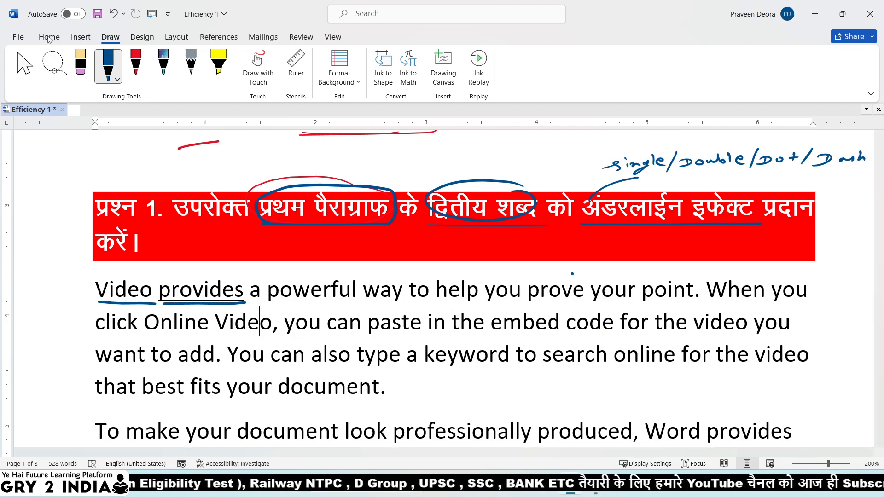
click(48, 37)
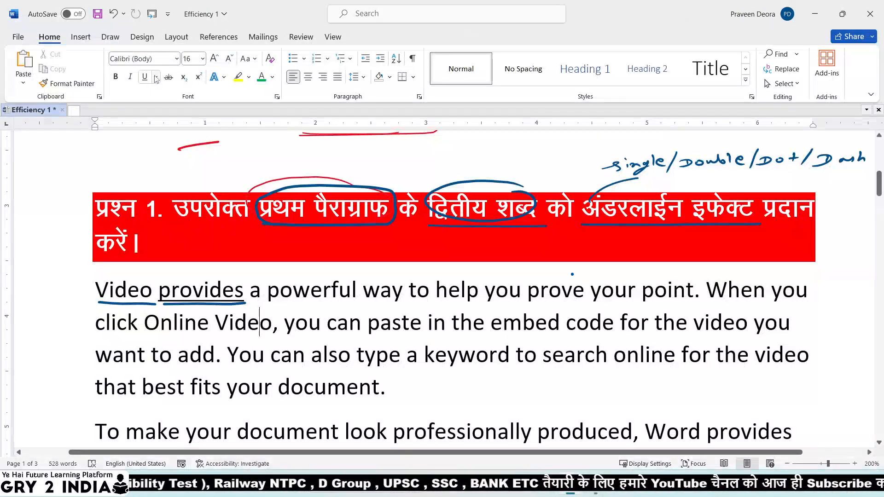
click(155, 78)
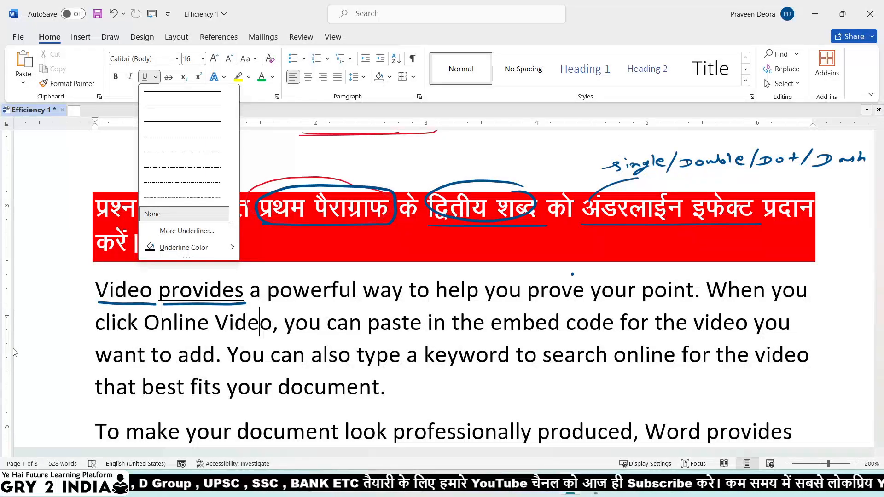
mouse_move(228, 256)
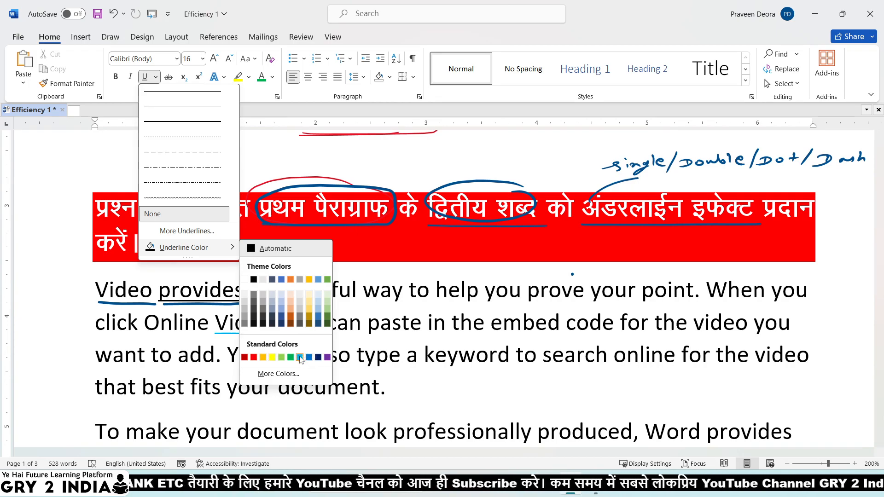
click(390, 166)
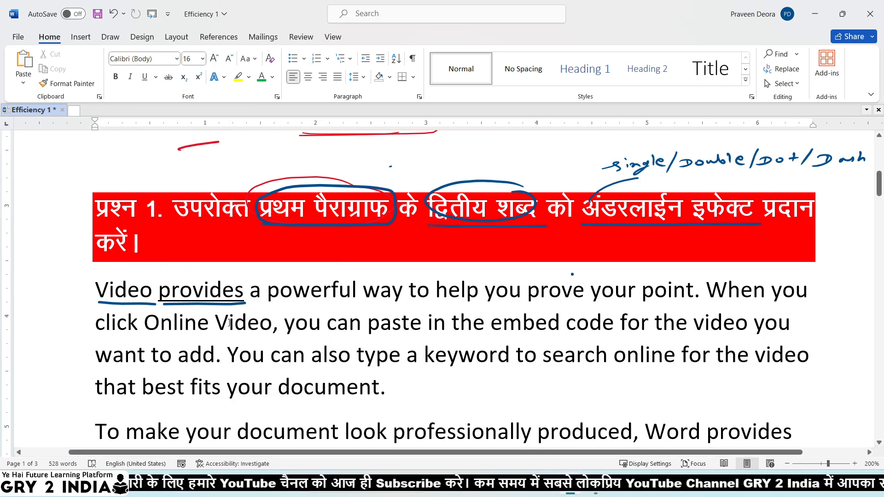
Scroll down until the blue Question 2 heading and its Themes and styles paragraph show.
scroll(330, 333, down, 6)
scroll(293, 322, down, 4)
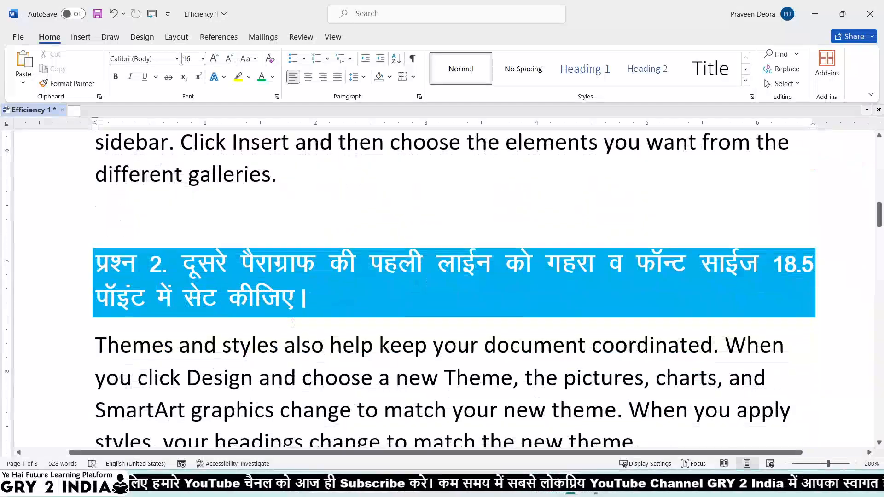
scroll(293, 323, up, 1)
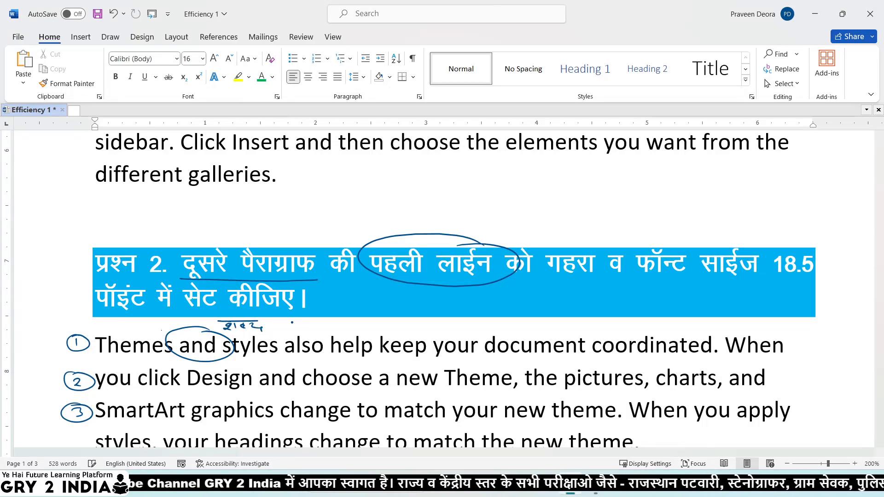
drag(90, 357, 186, 360)
mouse_move(712, 354)
mouse_down()
mouse_move(725, 350)
mouse_move(696, 365)
mouse_up()
drag(576, 325, 606, 324)
drag(611, 322, 684, 317)
drag(638, 299, 663, 306)
drag(657, 302, 689, 303)
drag(627, 298, 697, 296)
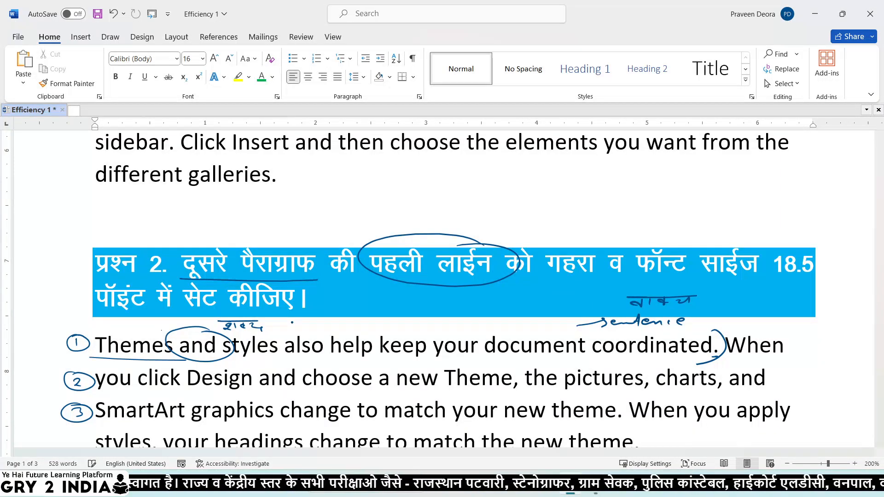
drag(358, 281, 519, 278)
mouse_move(460, 244)
mouse_down()
mouse_move(587, 226)
mouse_move(577, 212)
mouse_move(597, 231)
mouse_up()
drag(532, 225, 606, 220)
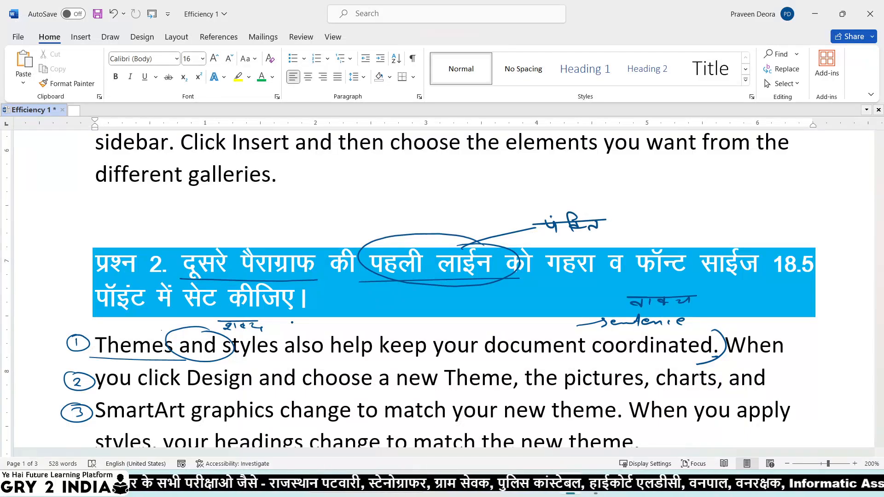
drag(728, 357, 798, 356)
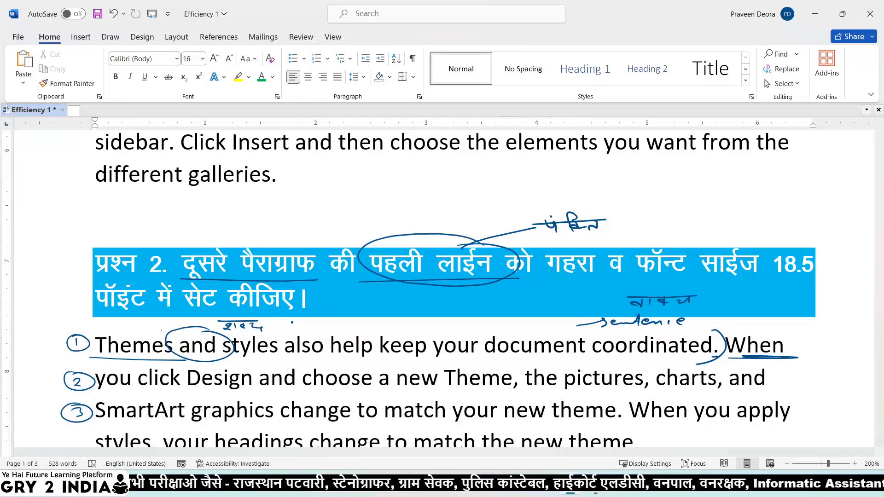
drag(686, 357, 714, 360)
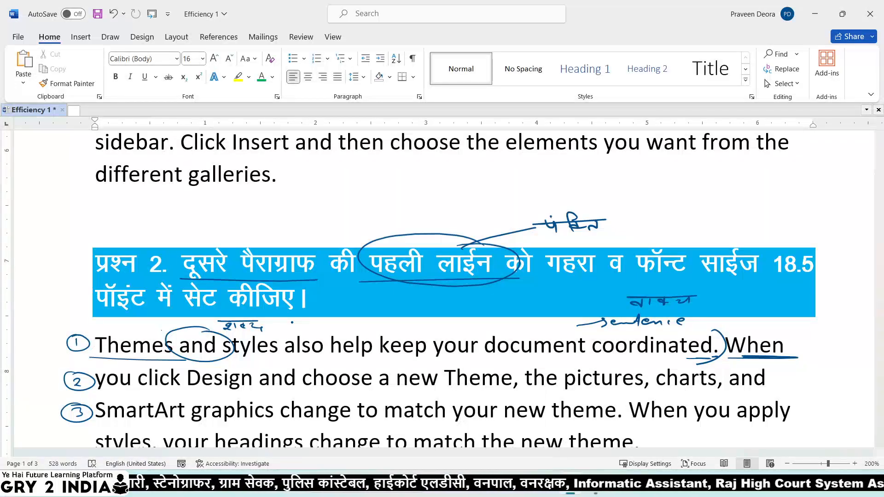
mouse_move(539, 275)
mouse_down()
mouse_move(592, 275)
mouse_move(547, 294)
mouse_move(574, 292)
mouse_up()
drag(587, 285, 593, 291)
drag(536, 300, 773, 274)
mouse_move(811, 249)
mouse_down()
mouse_move(769, 271)
mouse_move(838, 254)
mouse_move(815, 251)
mouse_up()
mouse_move(770, 212)
mouse_down()
mouse_move(776, 222)
mouse_move(802, 222)
mouse_move(812, 210)
mouse_up()
drag(751, 239, 827, 227)
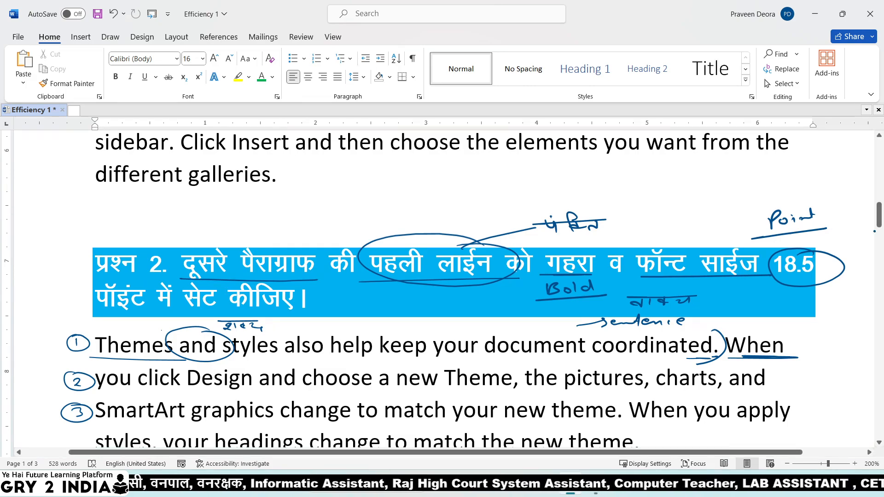
mouse_move(768, 191)
mouse_down()
mouse_move(764, 199)
mouse_move(775, 197)
mouse_up()
drag(783, 191, 794, 196)
drag(736, 207, 819, 199)
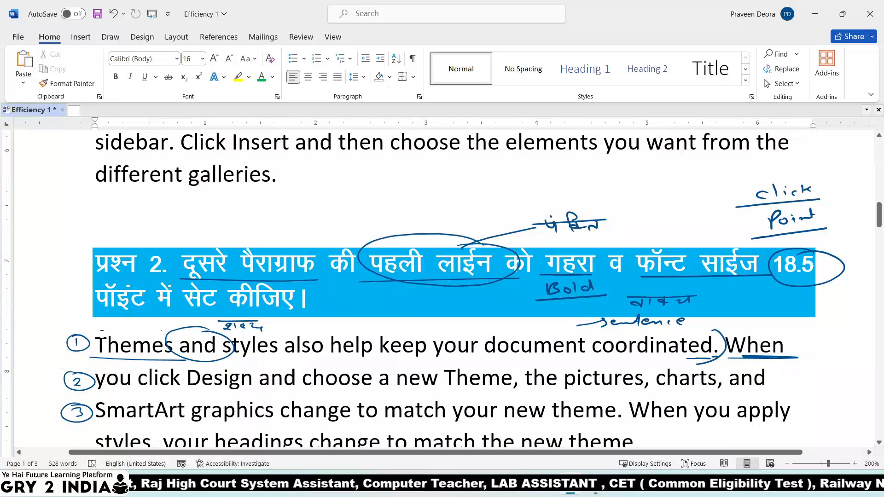
drag(102, 333, 152, 335)
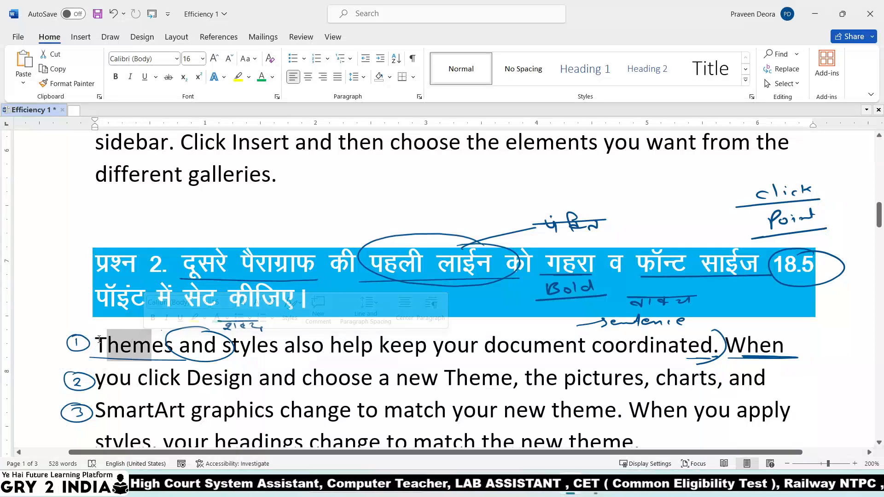
Make the paragraph's first line, 'Themes' through 'When', bold at 18.5 point.
click(95, 339)
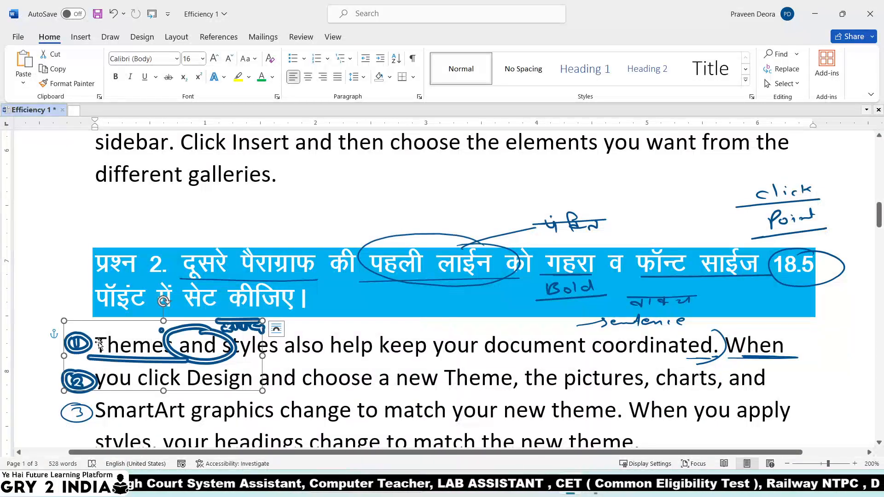
click(284, 355)
drag(791, 348, 94, 349)
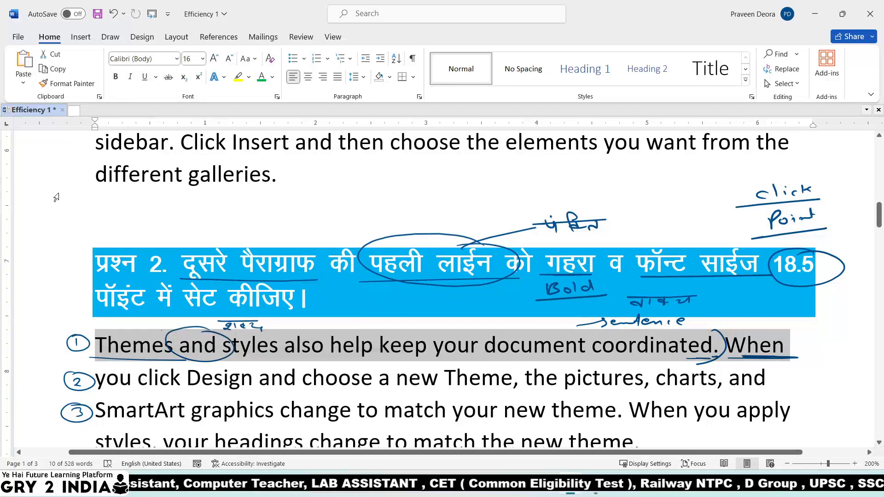
click(117, 81)
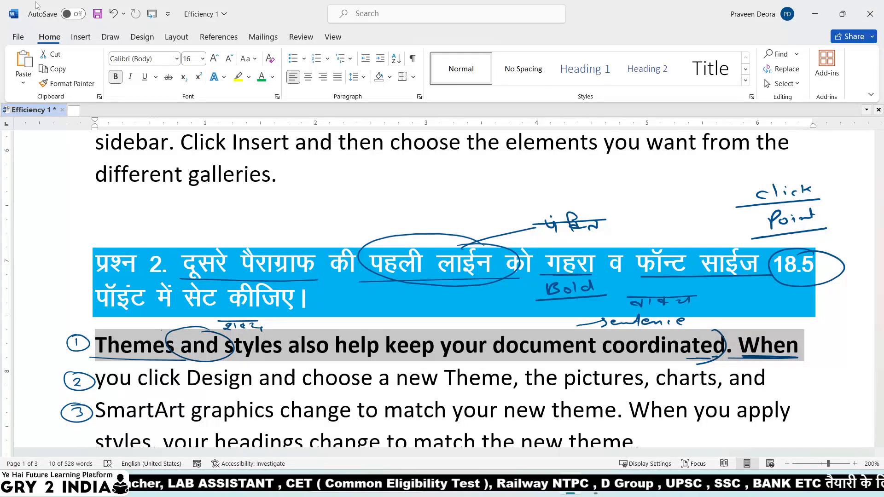
click(190, 61)
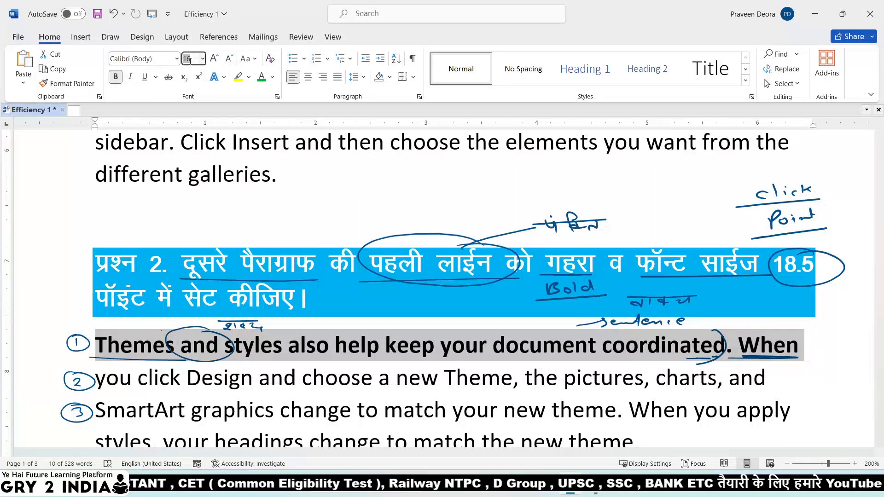
text(18)
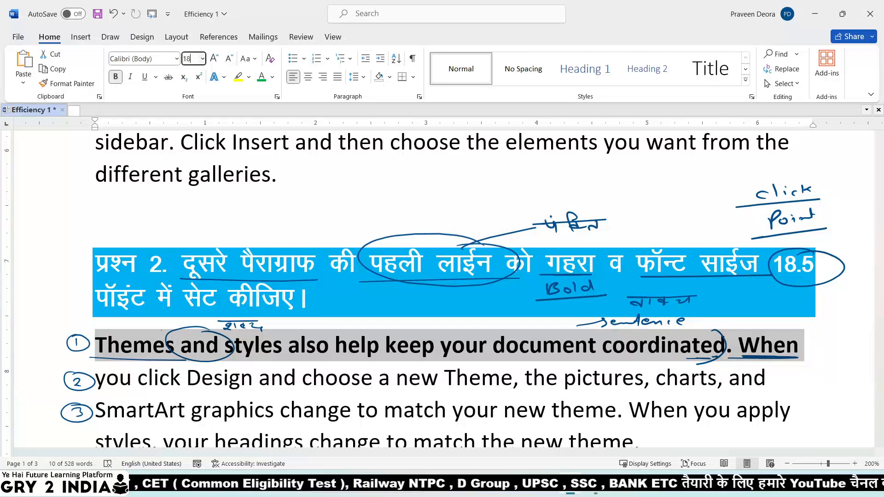
text(.5)
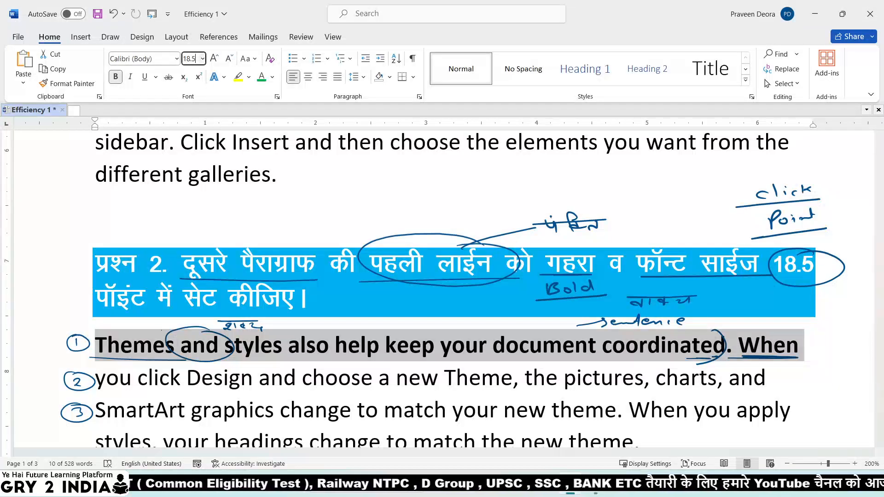
key(Return)
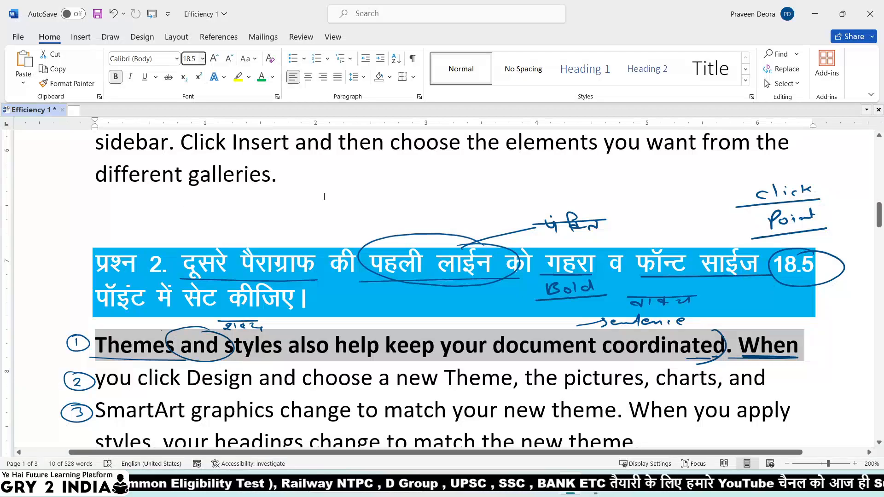
click(292, 180)
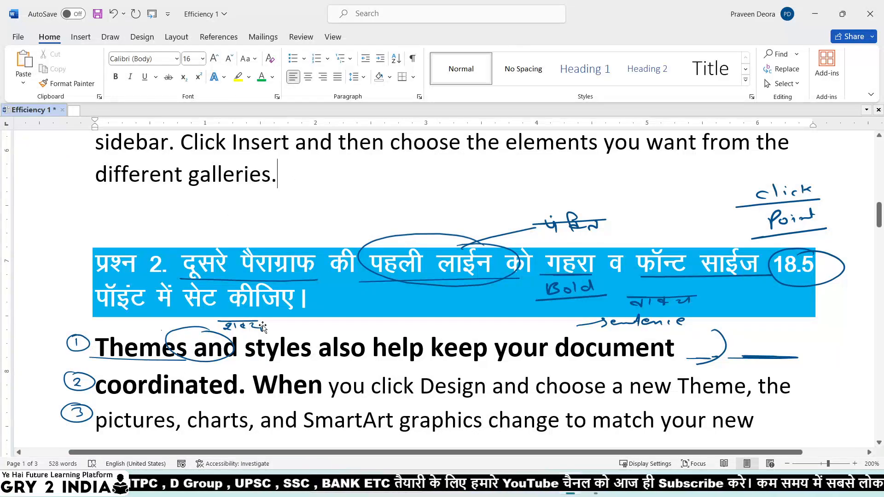
Circle हाईलाईट रंग in ink and handwrite 'Highlight text color' beside it.
scroll(263, 325, down, 3)
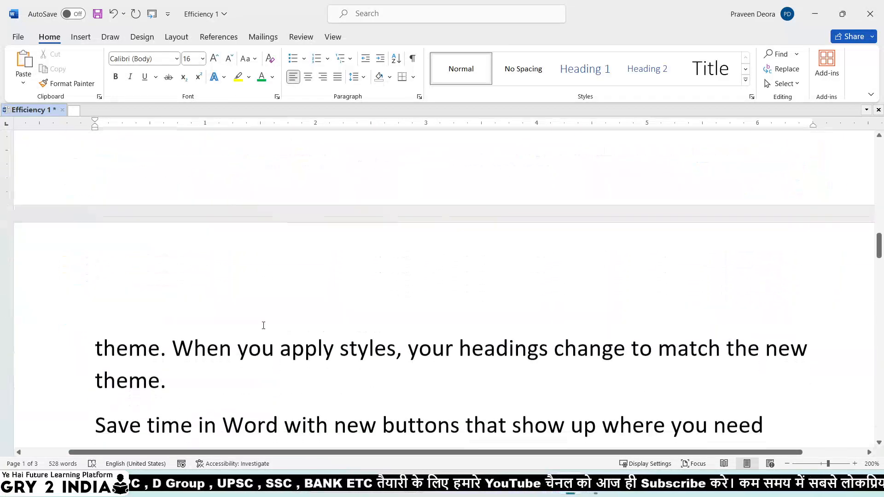
scroll(263, 326, down, 8)
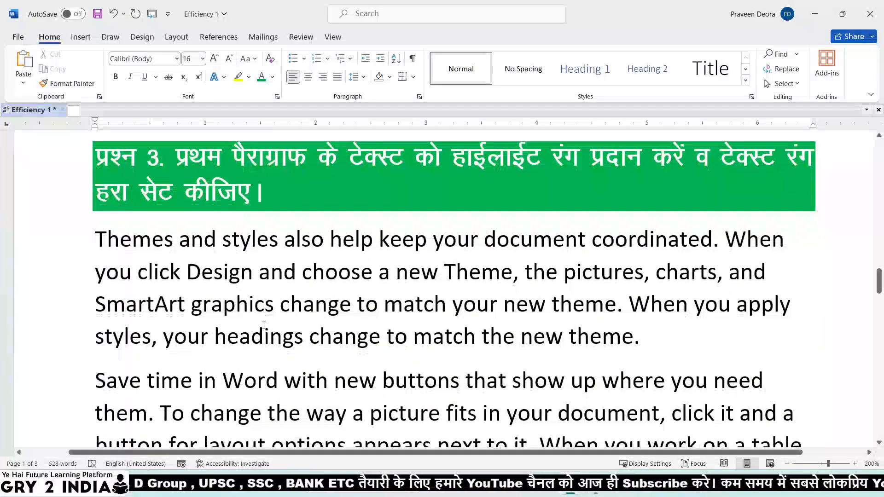
scroll(263, 326, up, 2)
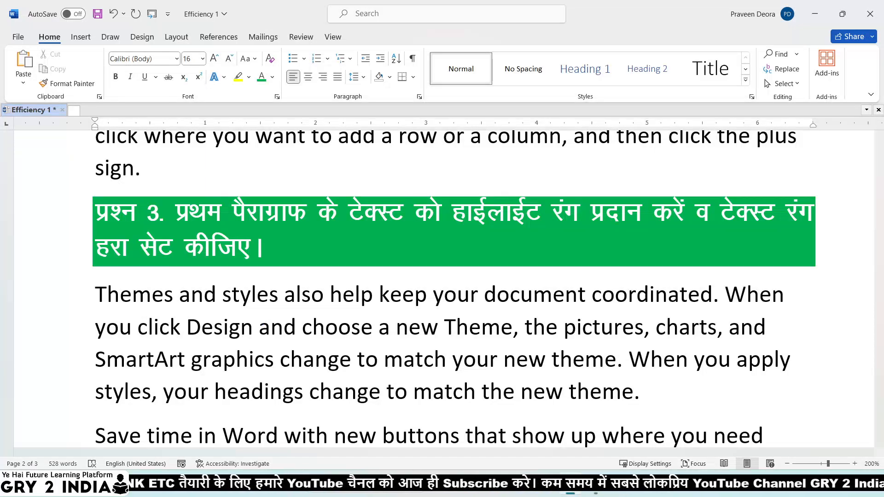
drag(345, 226, 412, 227)
mouse_move(566, 191)
mouse_down()
mouse_move(534, 185)
mouse_move(547, 189)
mouse_move(530, 192)
mouse_up()
mouse_move(460, 247)
mouse_down()
mouse_move(477, 260)
mouse_move(510, 243)
mouse_move(510, 261)
mouse_up()
drag(535, 243, 545, 251)
mouse_move(571, 237)
mouse_down()
mouse_move(568, 249)
mouse_move(587, 247)
mouse_up()
drag(592, 240, 600, 247)
mouse_move(609, 236)
mouse_down()
mouse_move(608, 246)
mouse_move(614, 238)
mouse_up()
drag(577, 260, 573, 266)
drag(585, 260, 584, 261)
drag(597, 255, 598, 263)
drag(609, 258, 633, 259)
drag(554, 274, 641, 268)
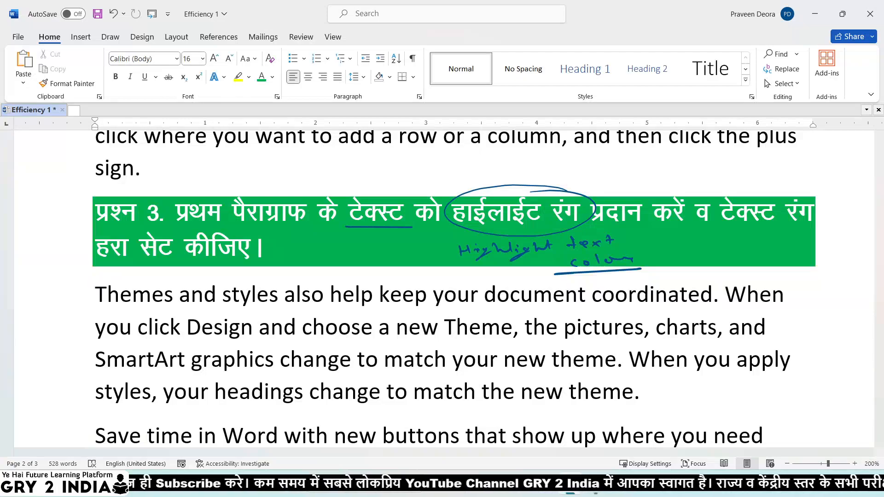
Underline टेक्स्ट रंग, note 'Text color / Font color', then select the Themes paragraph.
drag(710, 225, 833, 227)
drag(723, 243, 747, 242)
mouse_move(735, 243)
mouse_down()
mouse_move(737, 254)
mouse_move(779, 251)
mouse_up()
drag(772, 248, 797, 251)
drag(812, 245, 821, 250)
drag(827, 244, 844, 246)
mouse_move(741, 263)
mouse_down()
mouse_move(750, 271)
mouse_move(857, 265)
mouse_up()
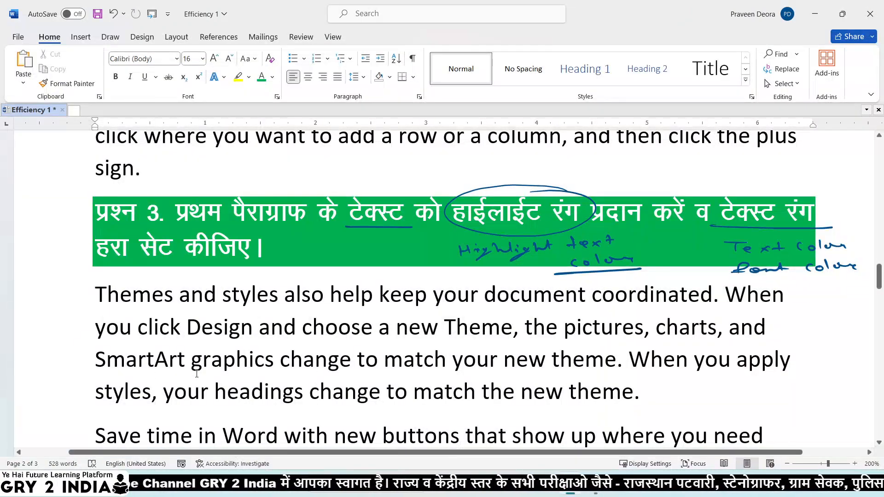
drag(95, 294, 646, 401)
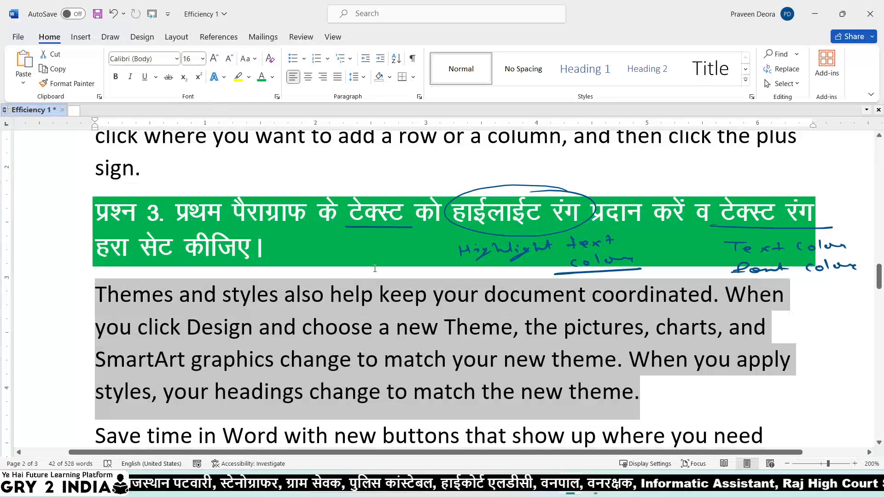
Give the selected Themes paragraph green font colour and a yellow highlight.
click(273, 77)
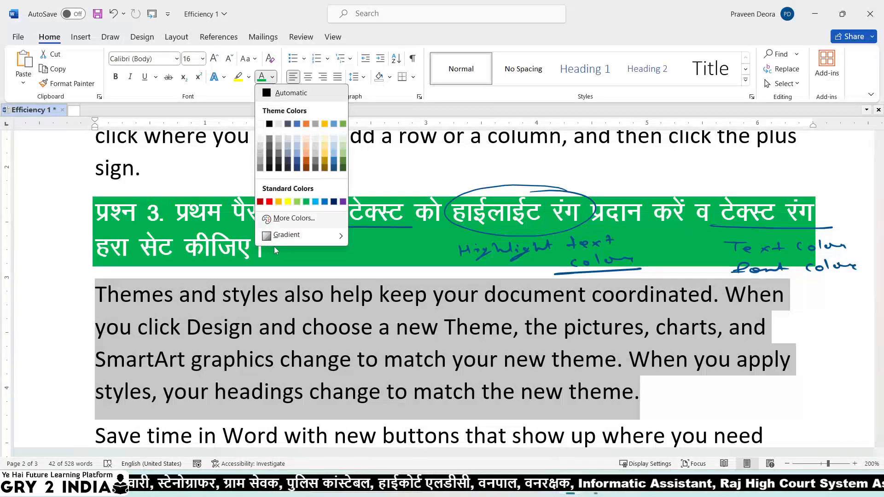
click(306, 202)
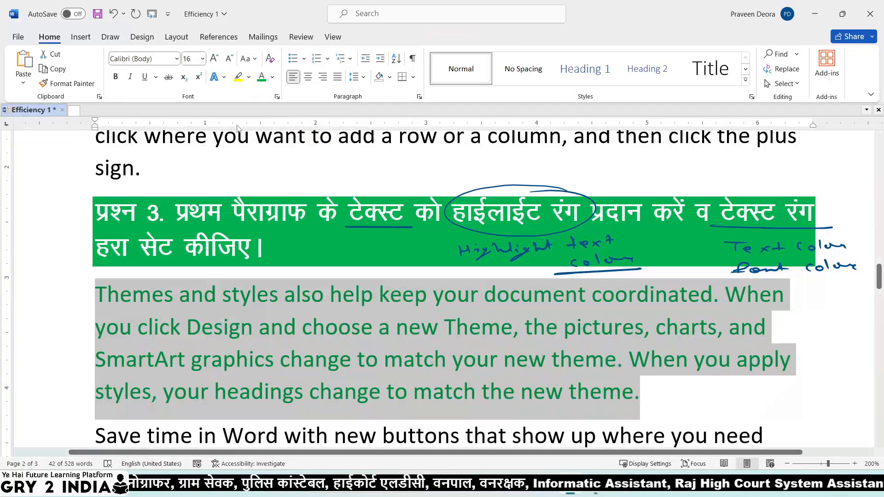
click(248, 78)
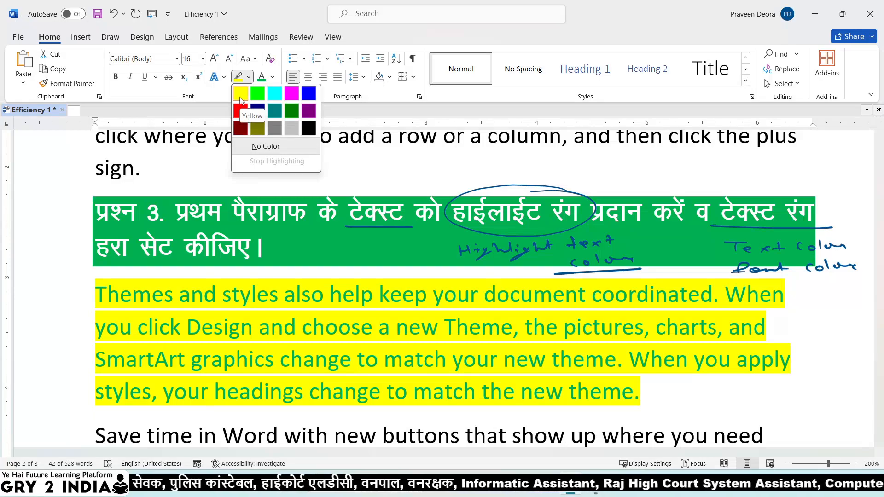
click(240, 94)
click(681, 392)
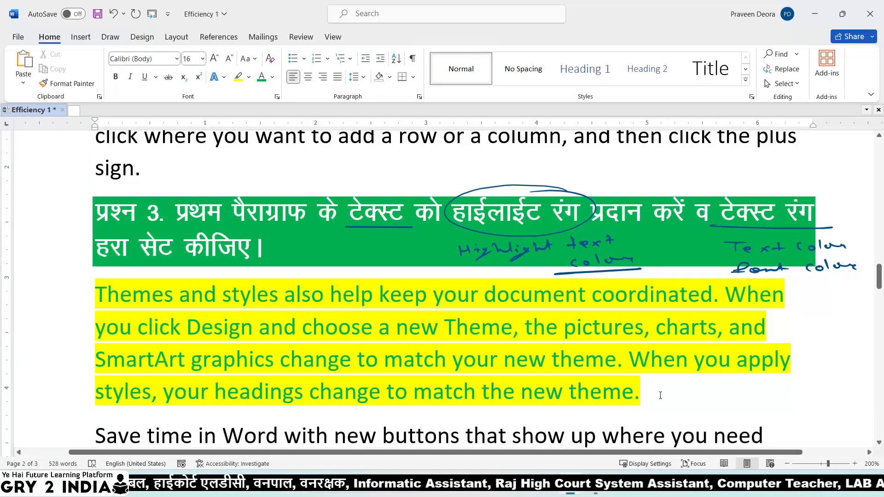
scroll(500, 394, down, 9)
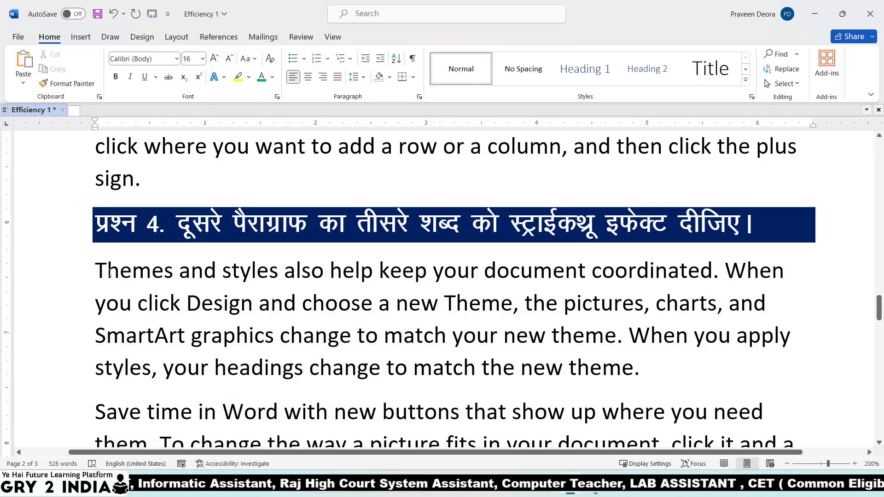
Apply strikethrough to 'in' in 'Save time in Word' under Question 4.
drag(95, 270, 274, 336)
scroll(143, 230, down, 4)
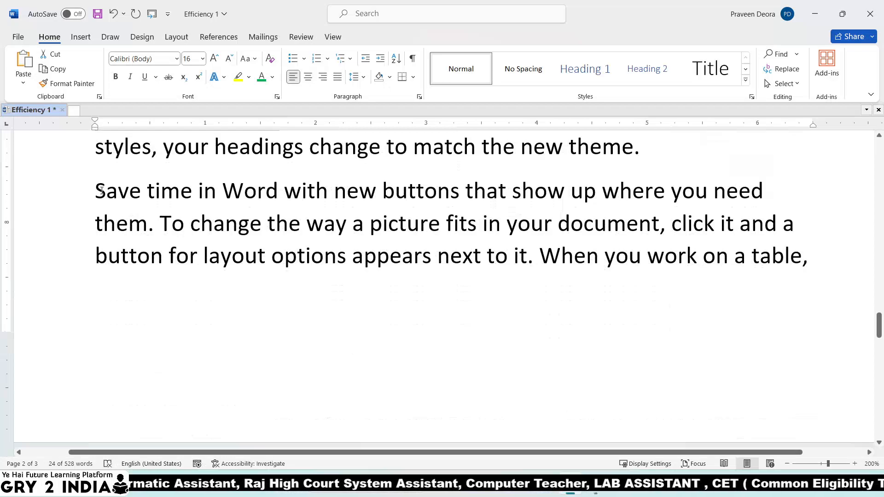
drag(100, 190, 149, 223)
scroll(383, 233, up, 4)
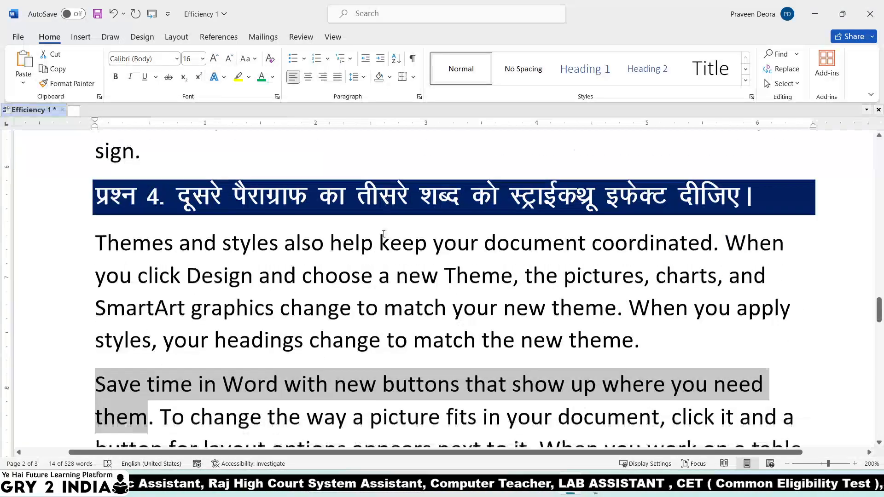
scroll(384, 233, down, 1)
click(147, 357)
key(Left)
key(Left)
key(Left)
key(Right)
key(Right)
key(Right)
key(Right)
drag(199, 360, 211, 363)
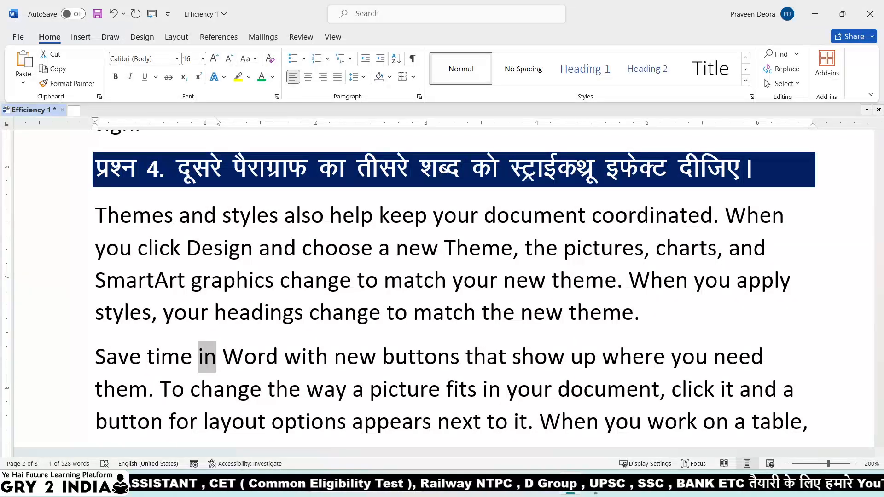
click(168, 77)
click(267, 389)
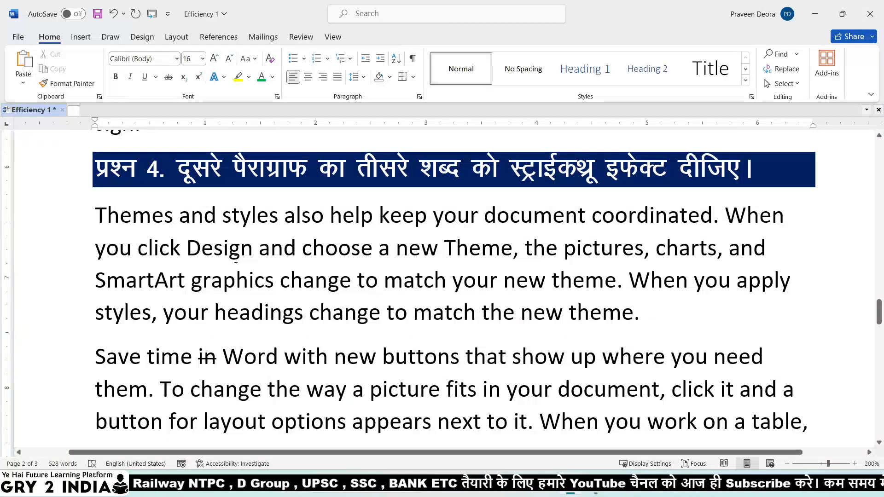
scroll(236, 259, down, 10)
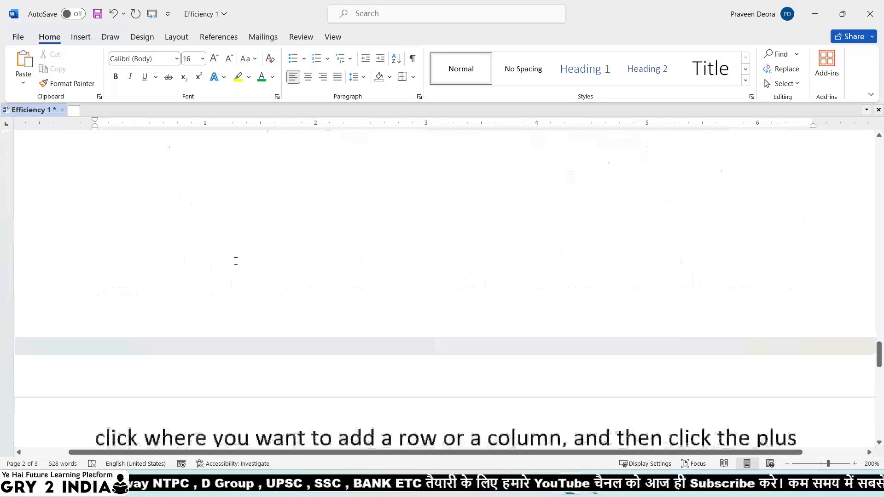
Select the Themes paragraph under Question 5 and change it to UPPERCASE.
scroll(236, 261, up, 2)
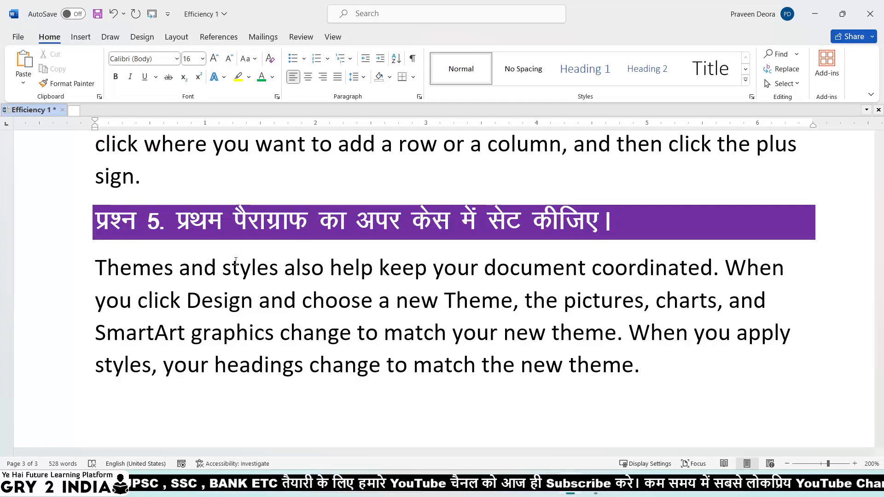
click(250, 58)
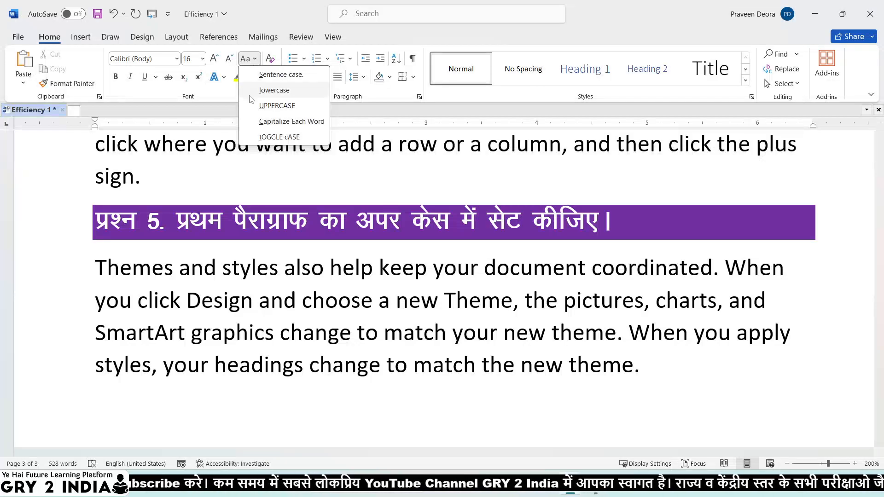
click(96, 274)
drag(96, 274, 654, 366)
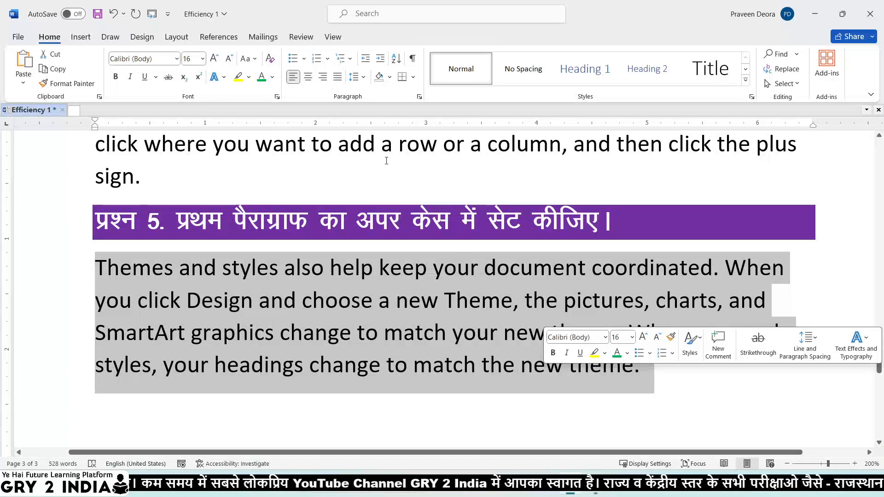
click(246, 59)
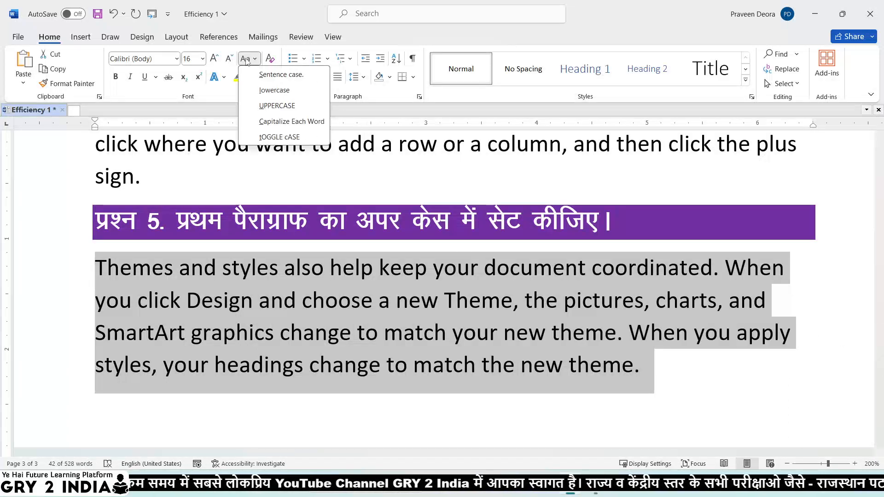
click(270, 109)
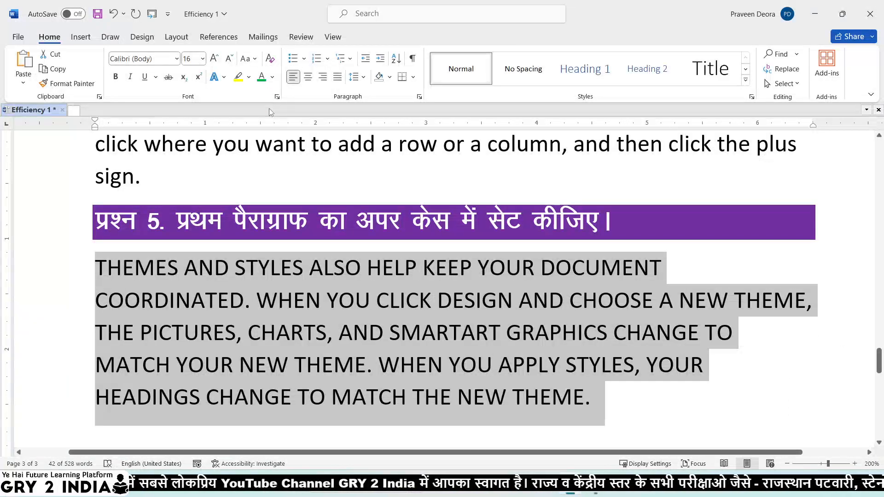
Try Capitalize Each Word on the paragraph, then revert it to UPPERCASE.
click(246, 59)
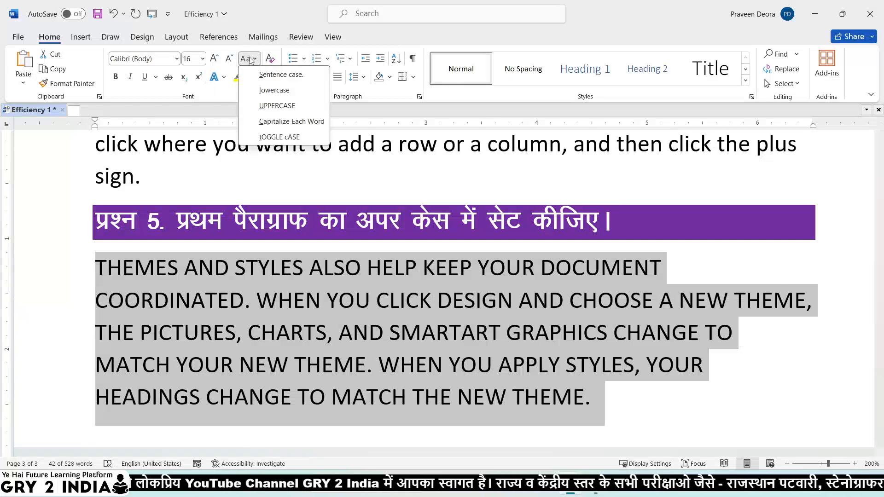
click(276, 123)
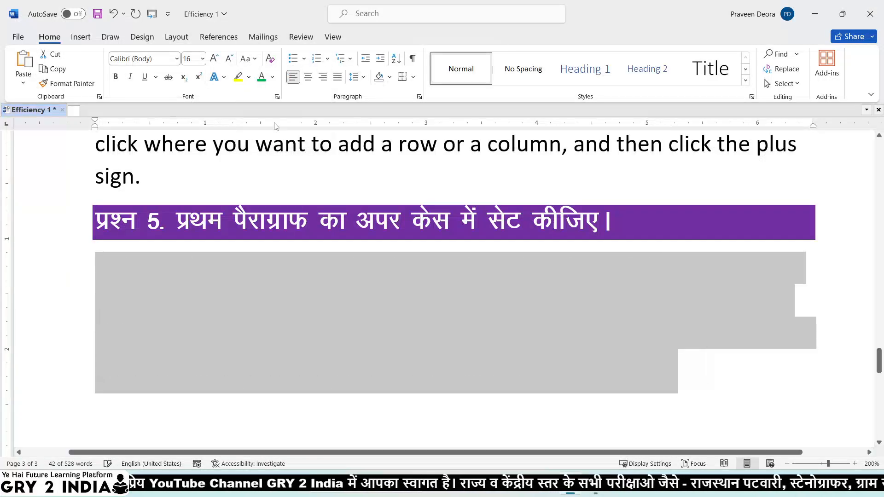
scroll(323, 264, down, 1)
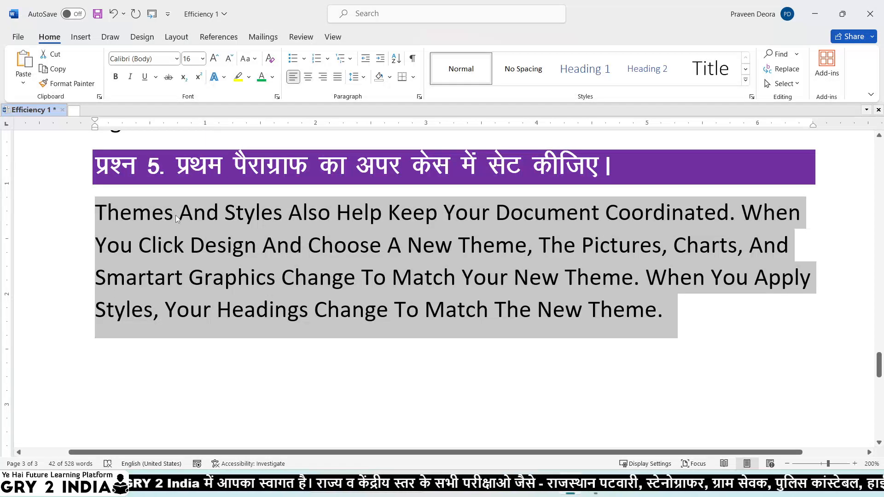
click(255, 61)
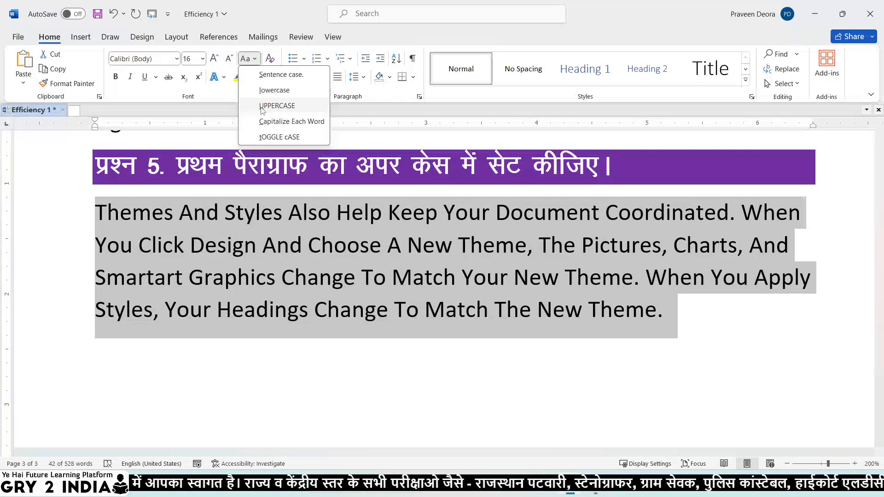
click(277, 105)
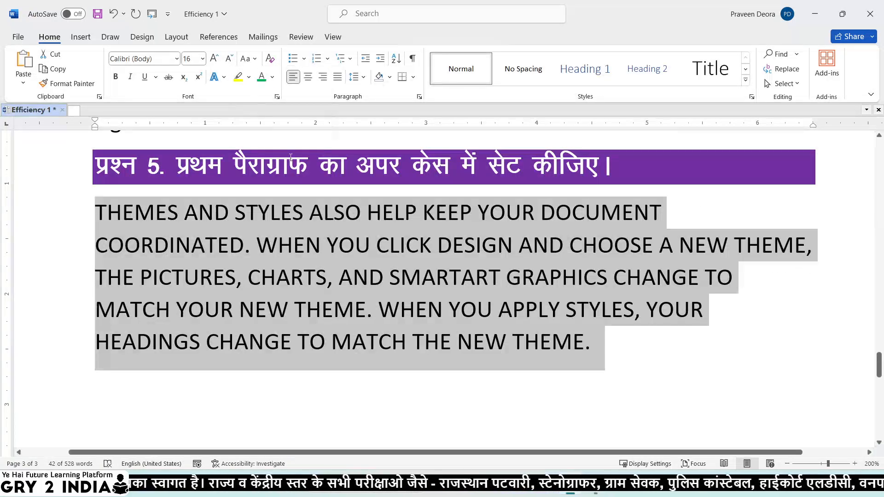